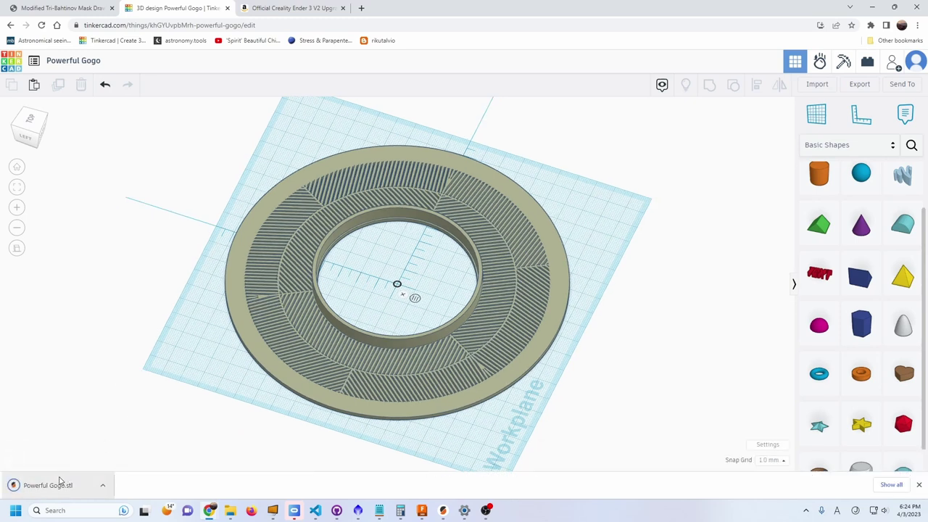
Open the exported Powerful Gogo.stl in PrusaSlicer and slice it with the 0.30mm DRAFT and Prusament PETG profiles.
{"action": "left_click", "coordinate": [38, 488]}
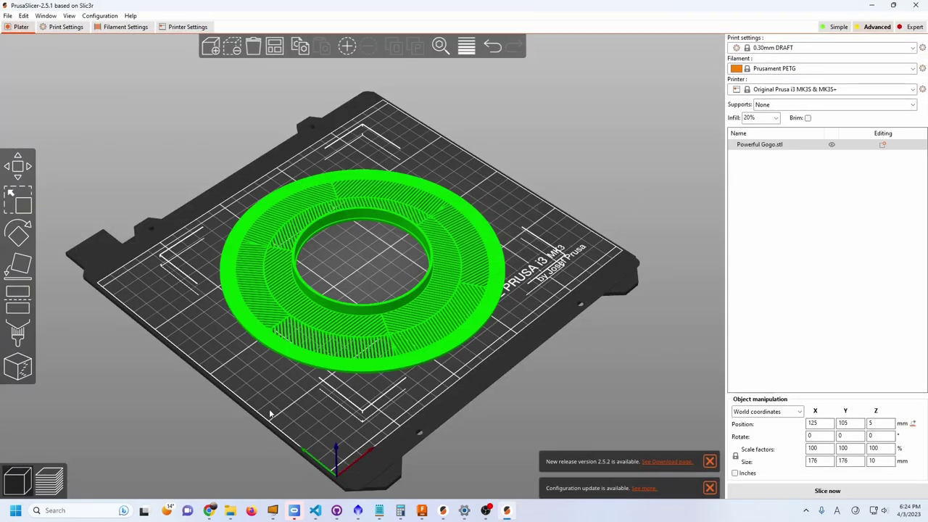
{"action": "mouse_move", "coordinate": [396, 422]}
{"action": "left_mouse_down"}
{"action": "mouse_move", "coordinate": [387, 398]}
{"action": "mouse_move", "coordinate": [321, 371]}
{"action": "mouse_move", "coordinate": [305, 374]}
{"action": "mouse_move", "coordinate": [300, 397]}
{"action": "mouse_move", "coordinate": [397, 429]}
{"action": "left_mouse_up"}
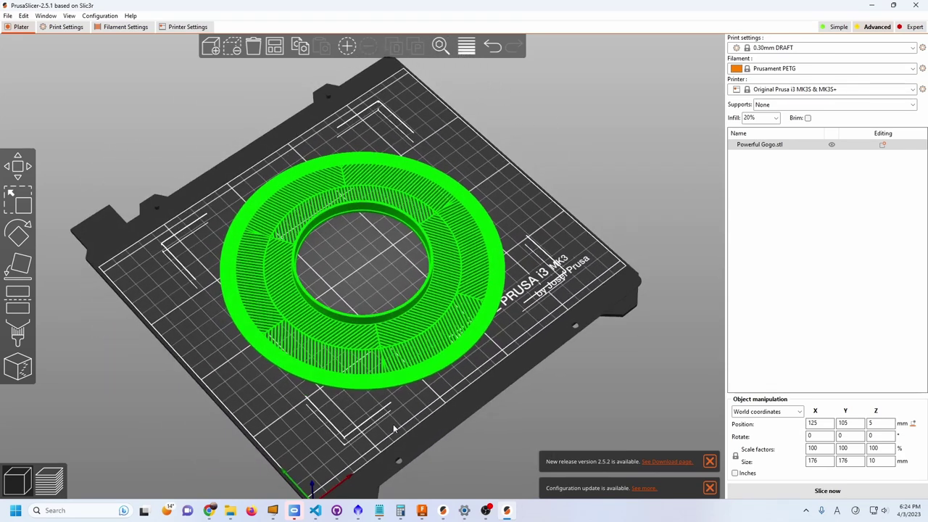
{"action": "left_click", "coordinate": [800, 489]}
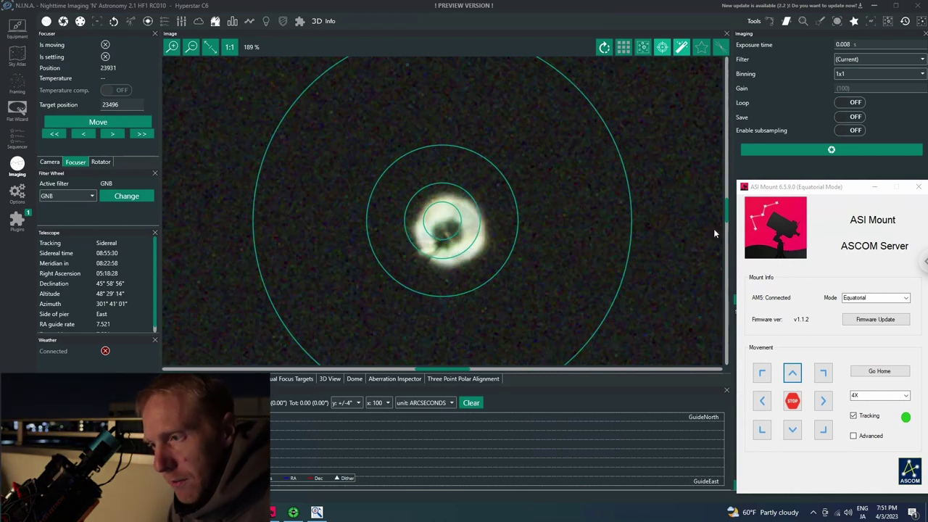
In N.I.N.A., take repeated 0.008 s exposures of the defocused star to check collimation, and move the focuser outward by a coarse step.
{"action": "left_click", "coordinate": [785, 151]}
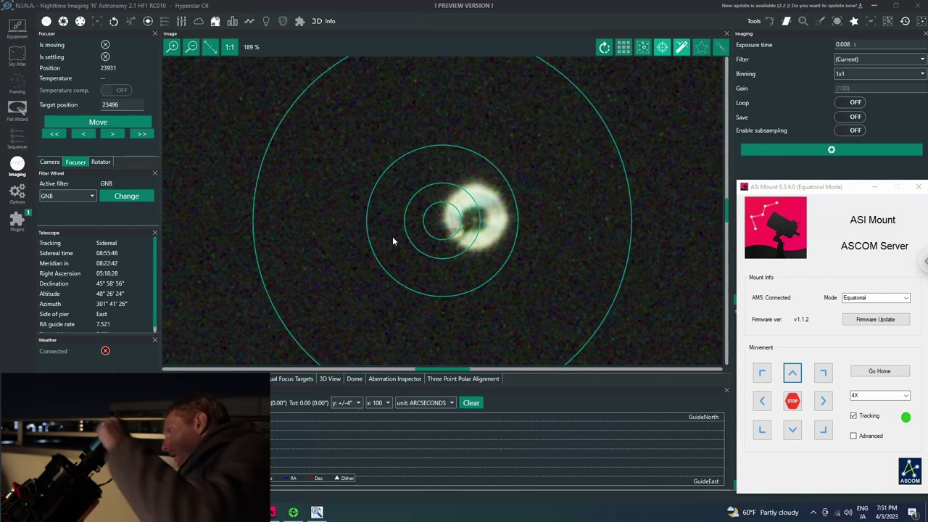
{"action": "left_click", "coordinate": [793, 150]}
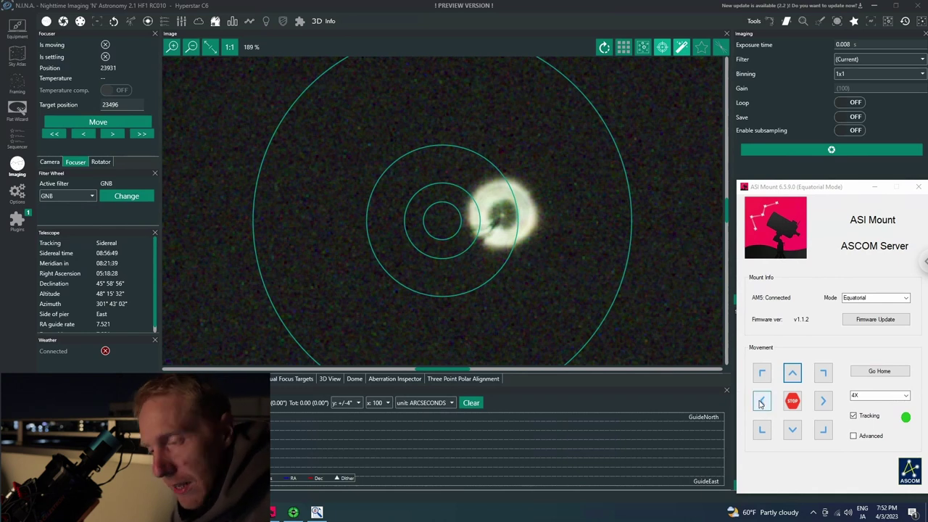
{"action": "scroll", "coordinate": [892, 396], "scroll_direction": "down", "scroll_amount": 1}
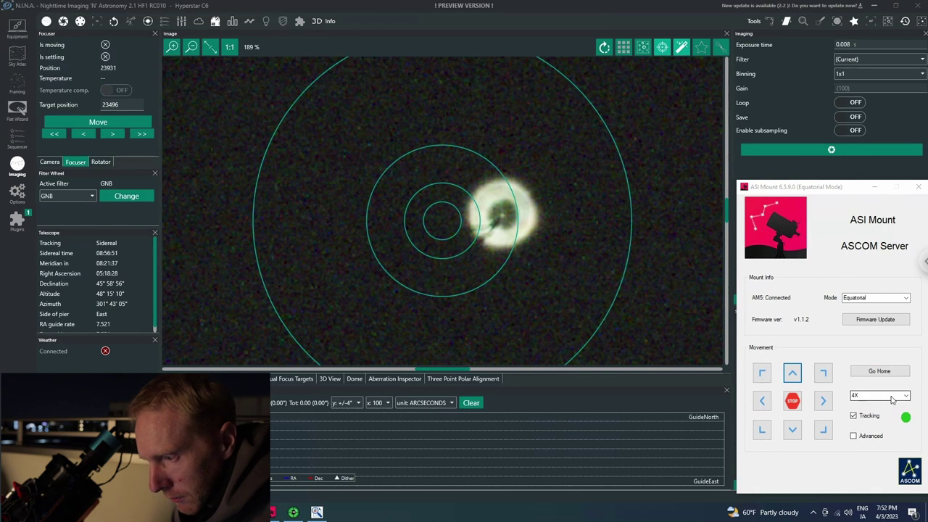
{"action": "left_click", "coordinate": [777, 153]}
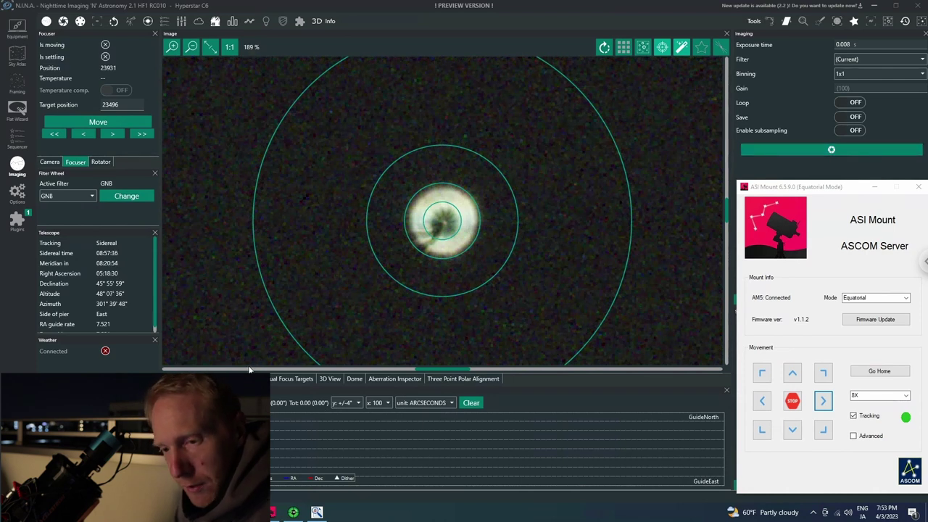
{"action": "left_click", "coordinate": [144, 135]}
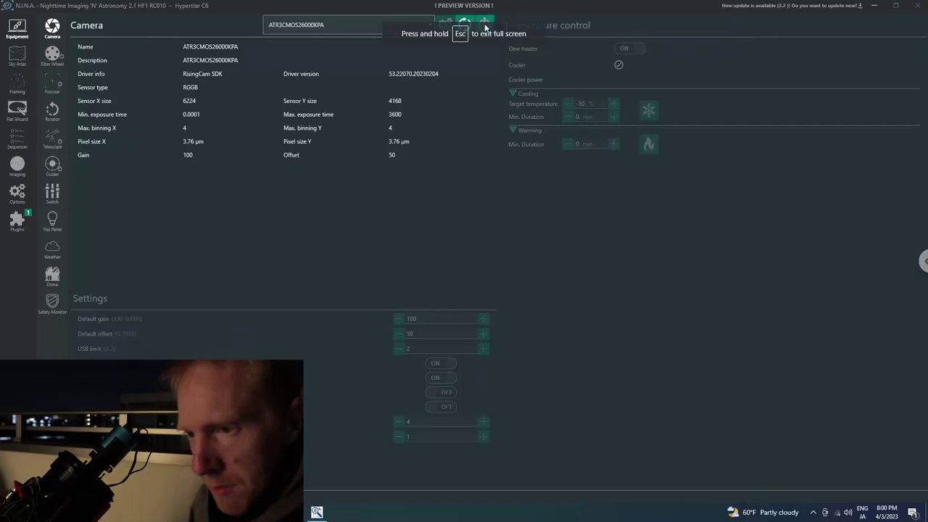
Connect the ATR3CMOS26000KPA camera and start cooling it to -10 °C.
{"action": "left_click", "coordinate": [484, 24]}
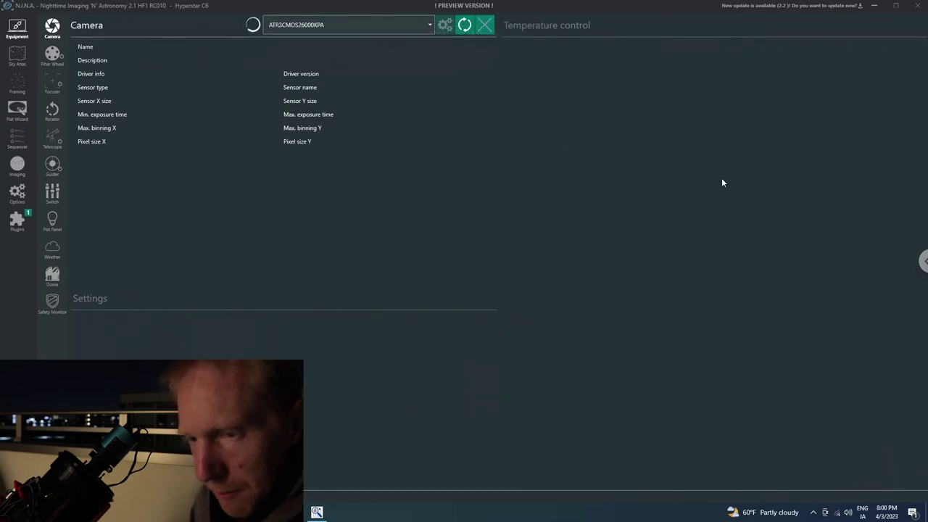
{"action": "left_click", "coordinate": [647, 123]}
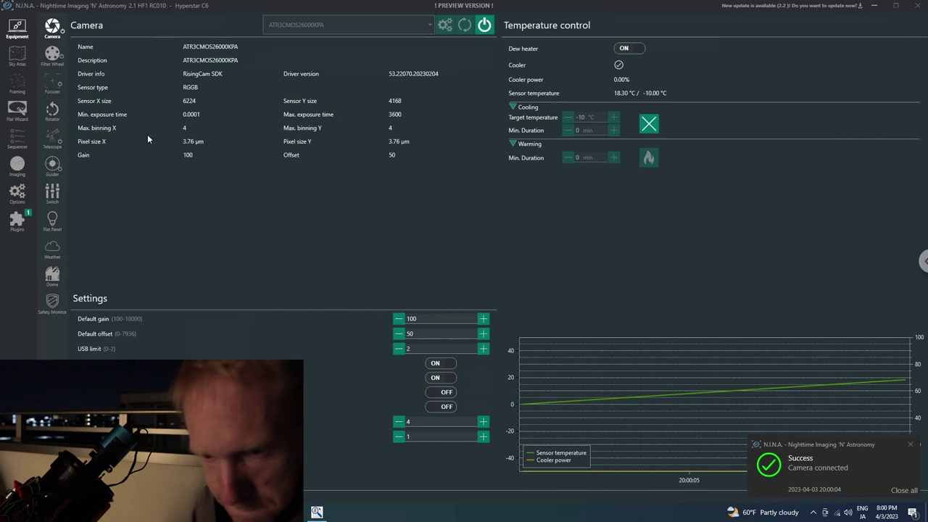
Take a series of 1 s exposures of the bright star to check its diffraction pattern for collimation.
{"action": "left_click", "coordinate": [17, 166]}
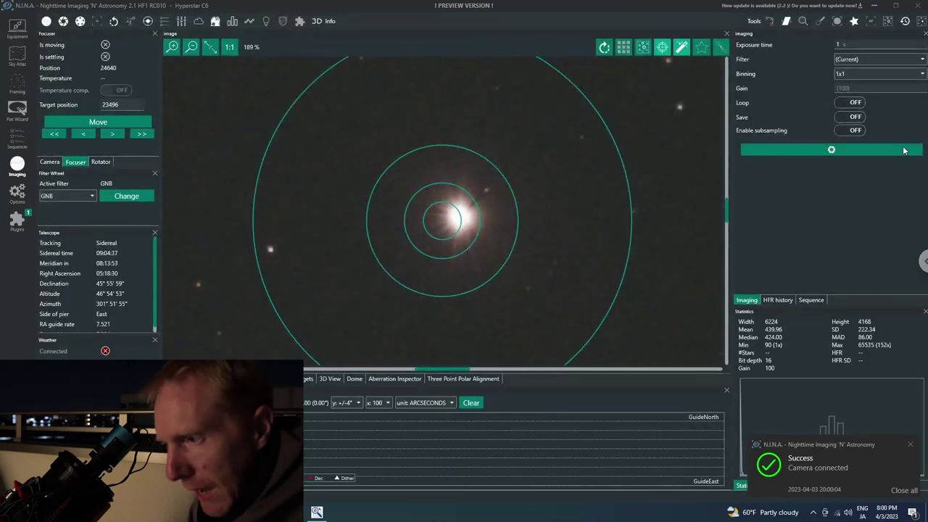
{"action": "left_click", "coordinate": [820, 150]}
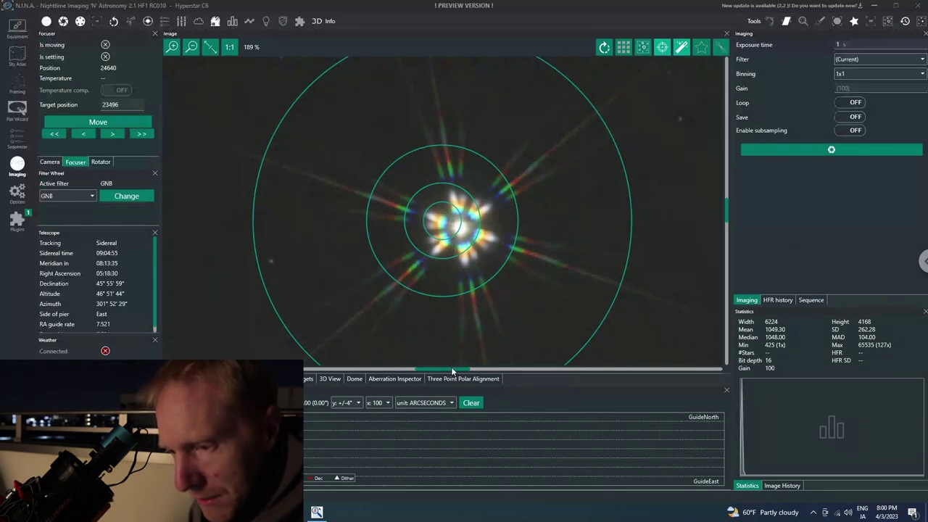
{"action": "mouse_move", "coordinate": [448, 371]}
{"action": "left_mouse_down"}
{"action": "mouse_move", "coordinate": [461, 371]}
{"action": "mouse_move", "coordinate": [450, 372]}
{"action": "left_mouse_up"}
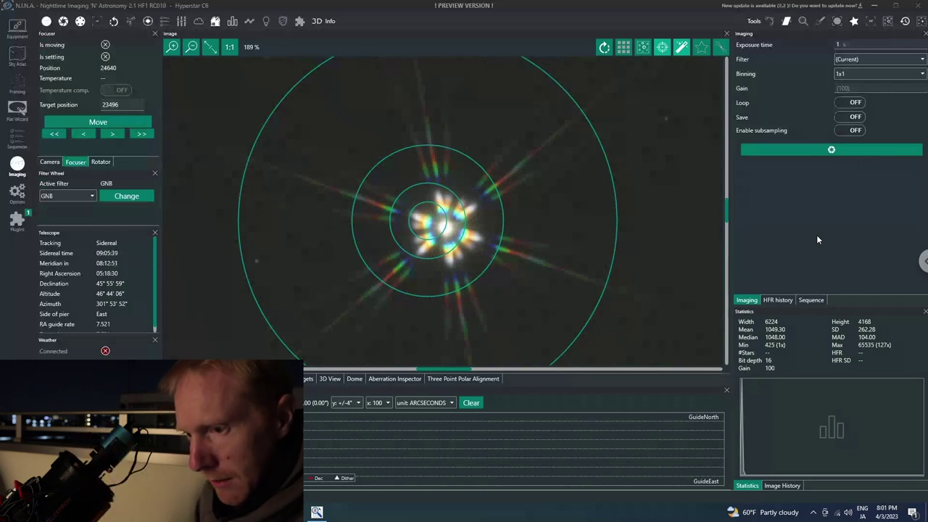
{"action": "left_click", "coordinate": [812, 150]}
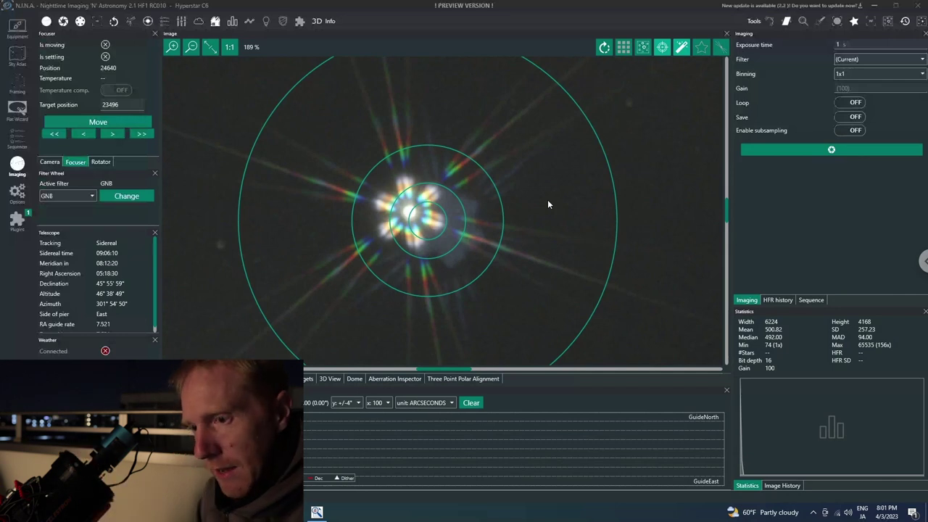
{"action": "left_click", "coordinate": [824, 153]}
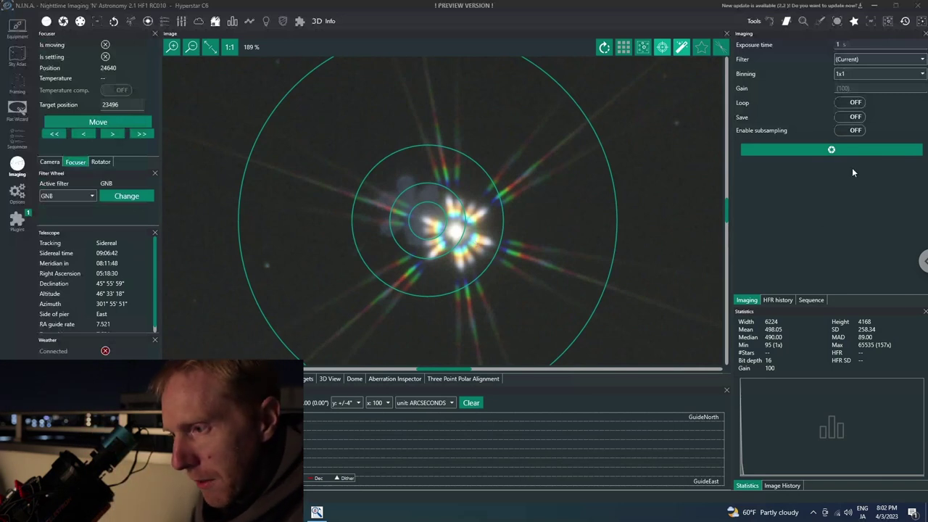
{"action": "left_click", "coordinate": [826, 150]}
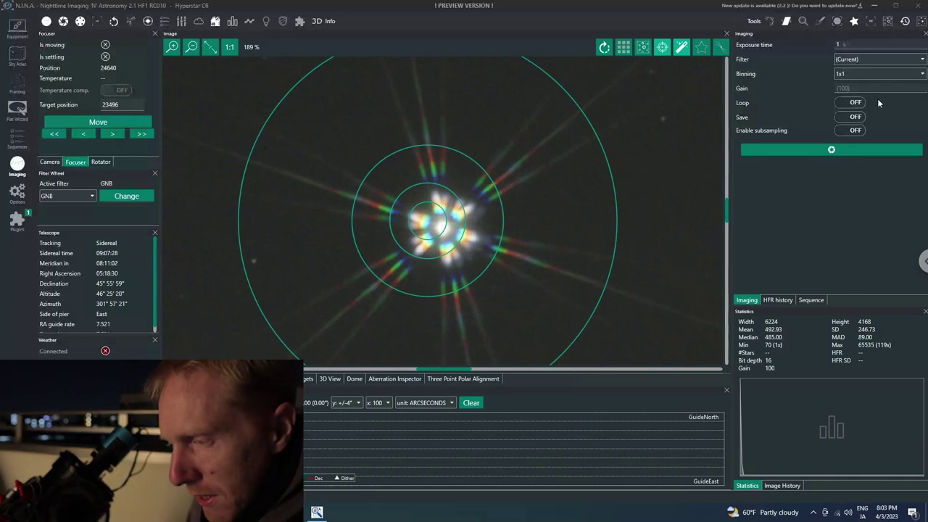
Take a 5 s exposure of the star and show its centre, edges and corners as an aberration grid fitted to the view.
{"action": "left_click", "coordinate": [852, 46]}
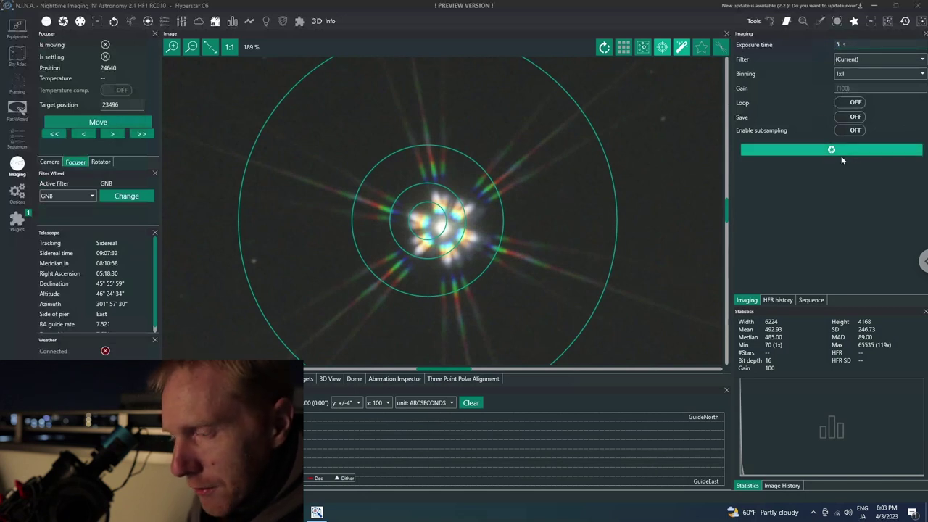
{"action": "left_click", "coordinate": [816, 152]}
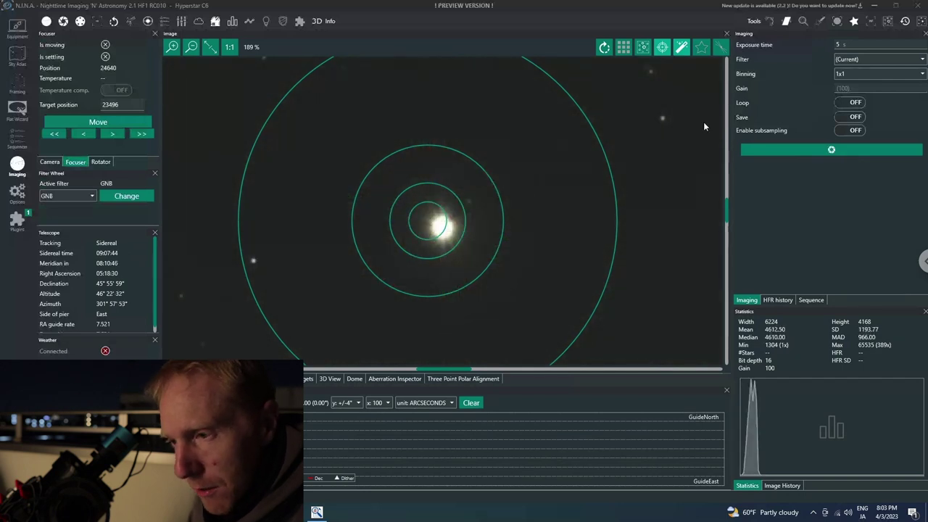
{"action": "left_click", "coordinate": [623, 49]}
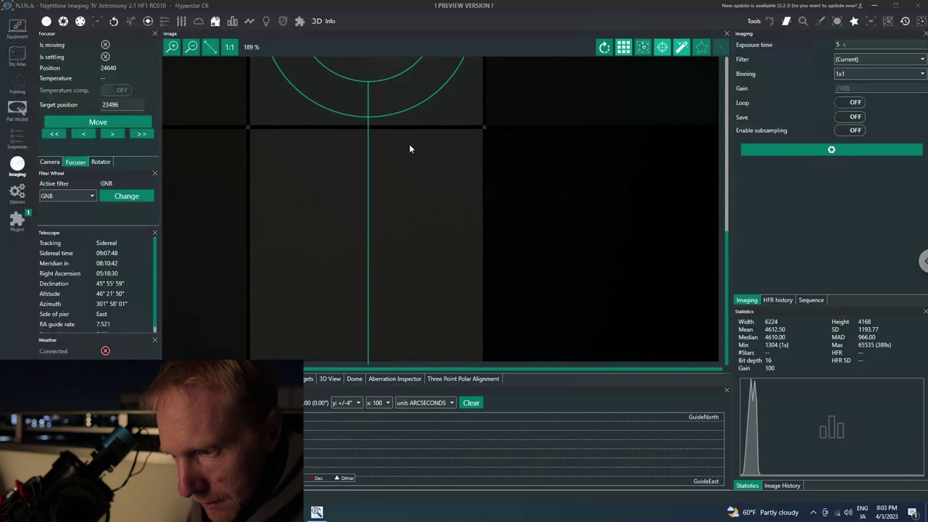
{"action": "left_click", "coordinate": [209, 48]}
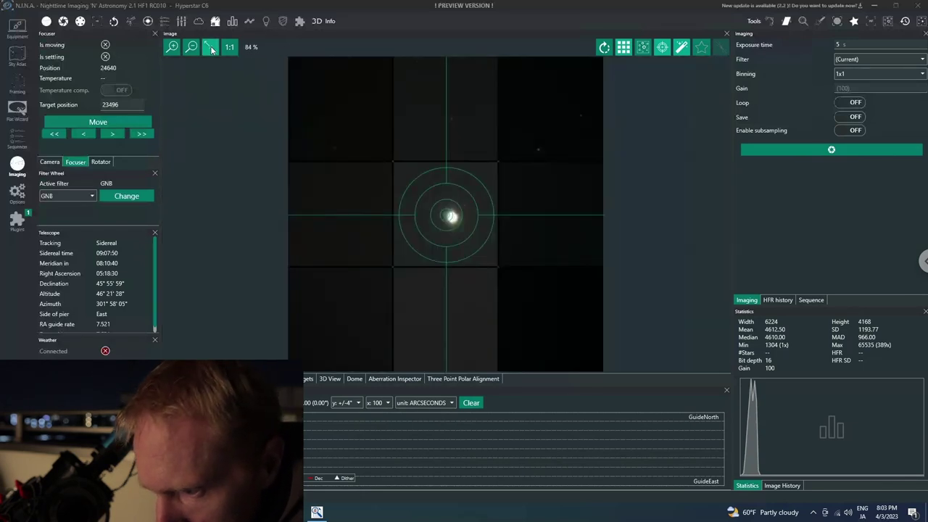
Examine the star shapes in the centre and all four corners of the full 5 s exposure.
{"action": "scroll", "coordinate": [665, 213], "scroll_direction": "up", "scroll_amount": 5}
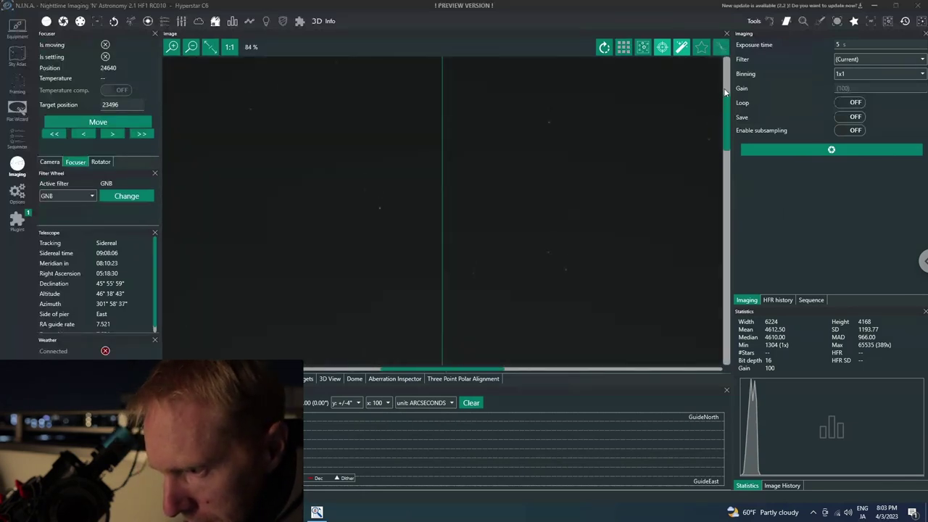
{"action": "scroll", "coordinate": [530, 350], "scroll_direction": "up", "scroll_amount": 4}
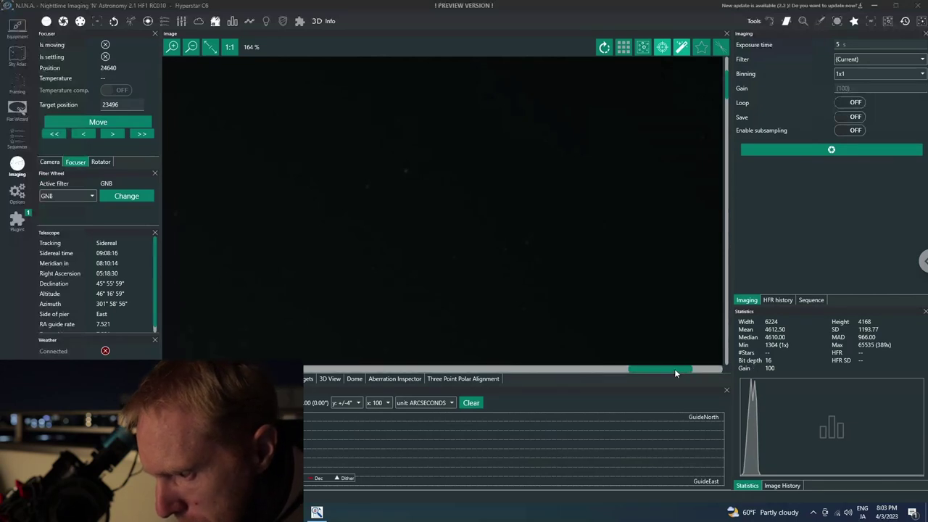
{"action": "left_click_drag", "start_coordinate": [674, 370], "coordinate": [704, 370]}
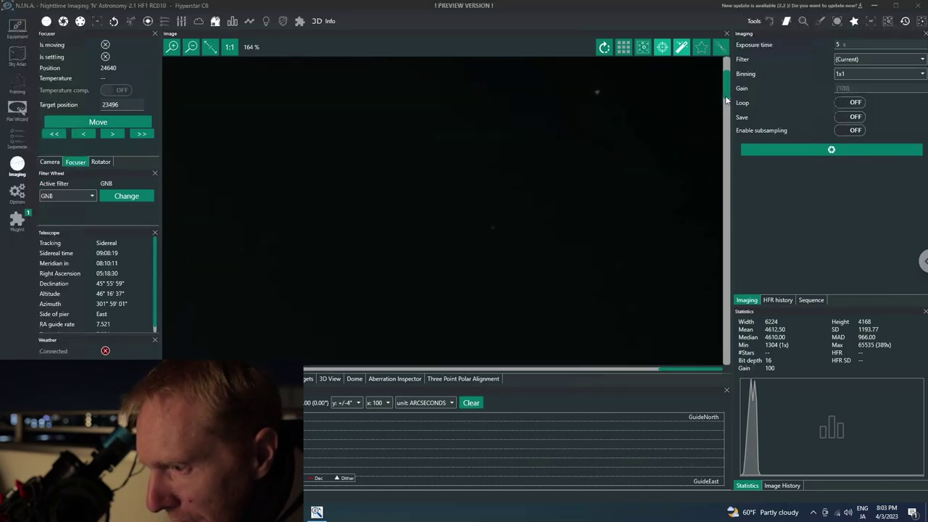
{"action": "left_click_drag", "start_coordinate": [726, 100], "coordinate": [727, 57]}
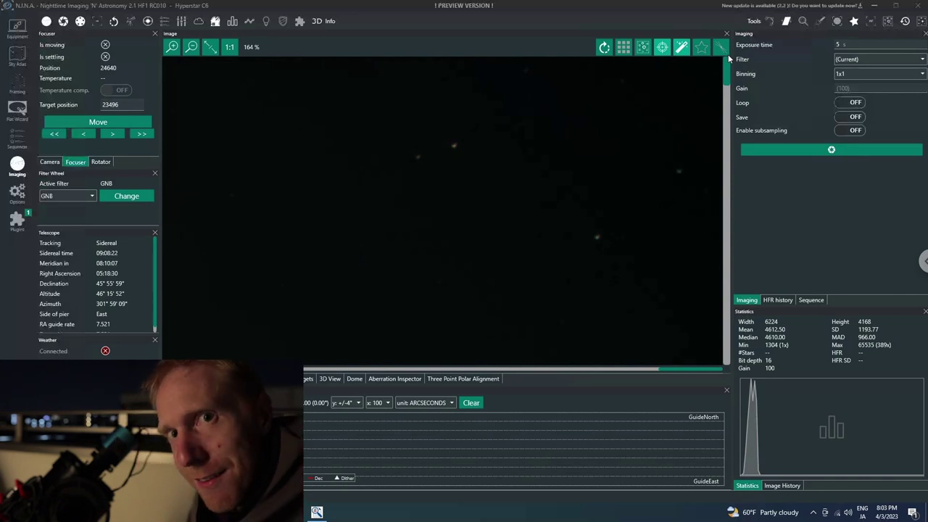
{"action": "left_click_drag", "start_coordinate": [727, 54], "coordinate": [724, 286]}
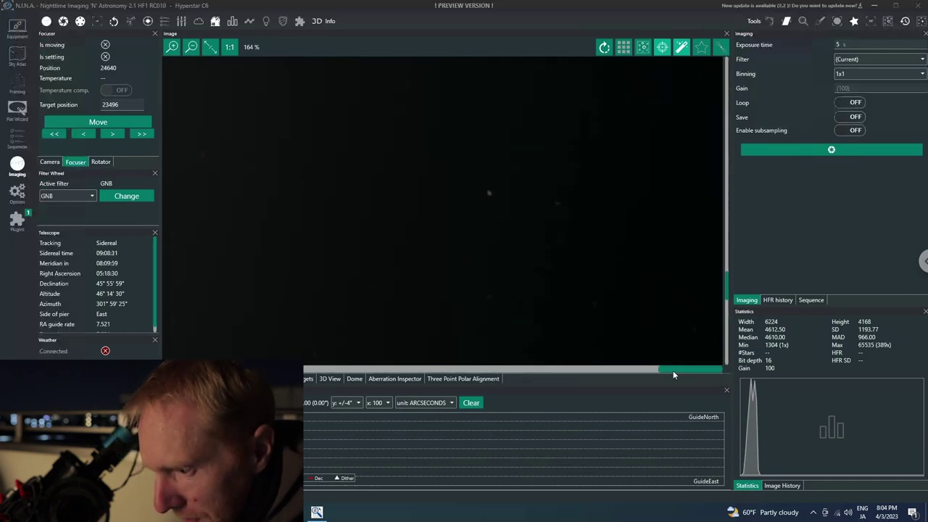
{"action": "left_click_drag", "start_coordinate": [672, 371], "coordinate": [535, 377]}
{"action": "left_click_drag", "start_coordinate": [390, 378], "coordinate": [312, 377]}
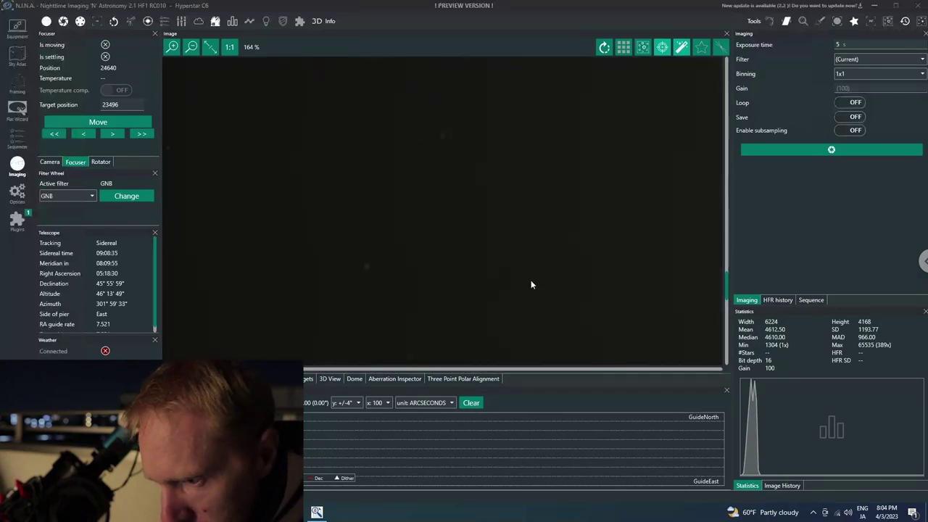
{"action": "left_click_drag", "start_coordinate": [723, 287], "coordinate": [717, 61]}
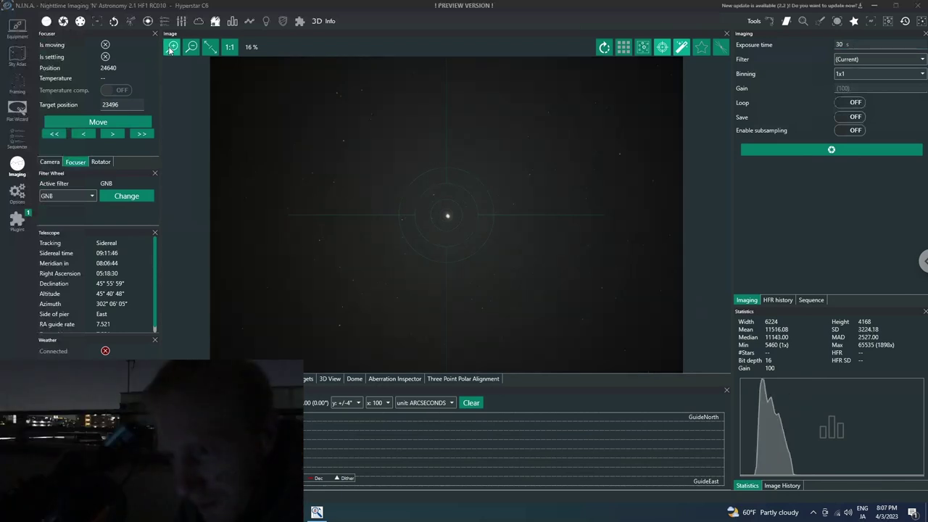
Examine the star shapes in the centre and all four corners of the 30 s exposure.
{"action": "left_click", "coordinate": [171, 47]}
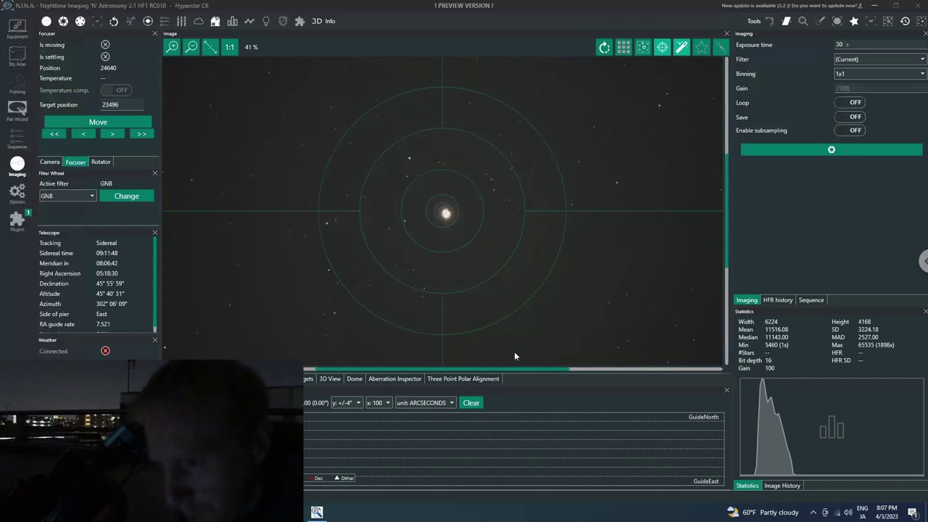
{"action": "left_click", "coordinate": [173, 47]}
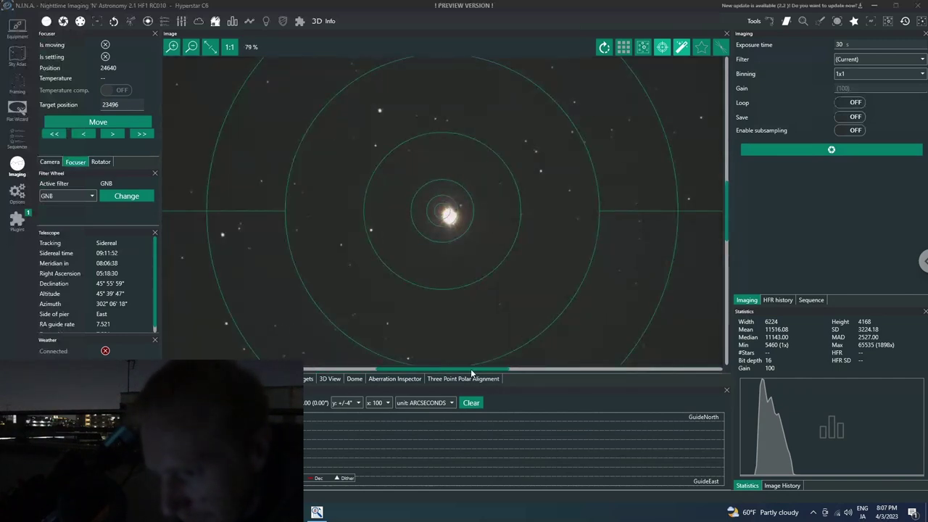
{"action": "left_click_drag", "start_coordinate": [472, 373], "coordinate": [763, 375]}
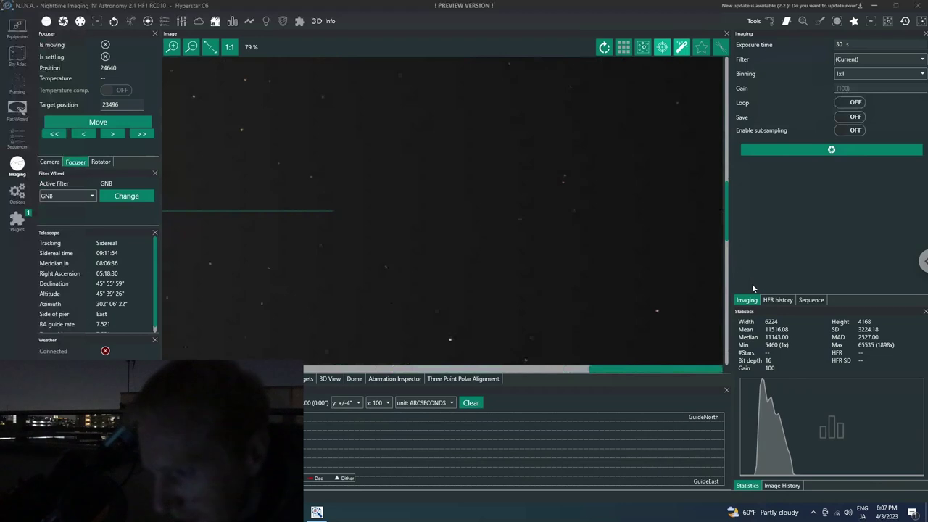
{"action": "left_click_drag", "start_coordinate": [725, 229], "coordinate": [723, 75]}
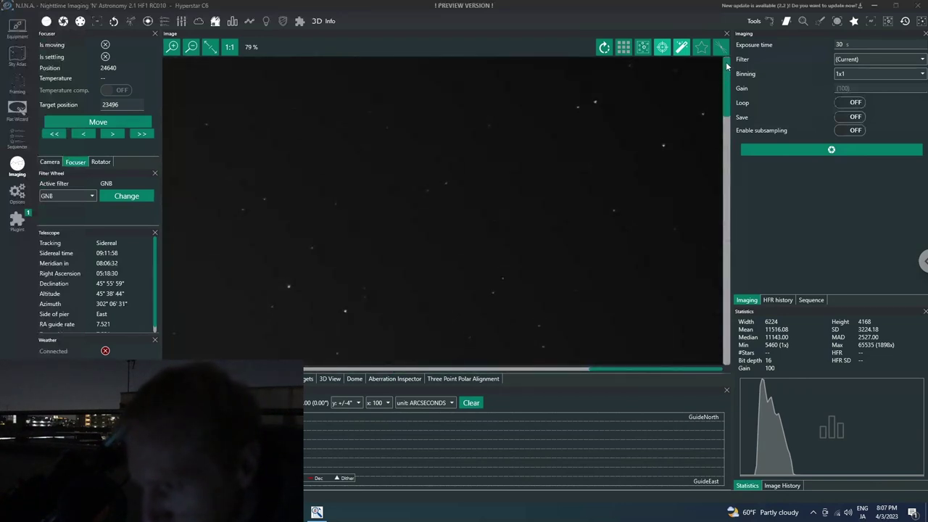
{"action": "left_click_drag", "start_coordinate": [731, 121], "coordinate": [725, 332]}
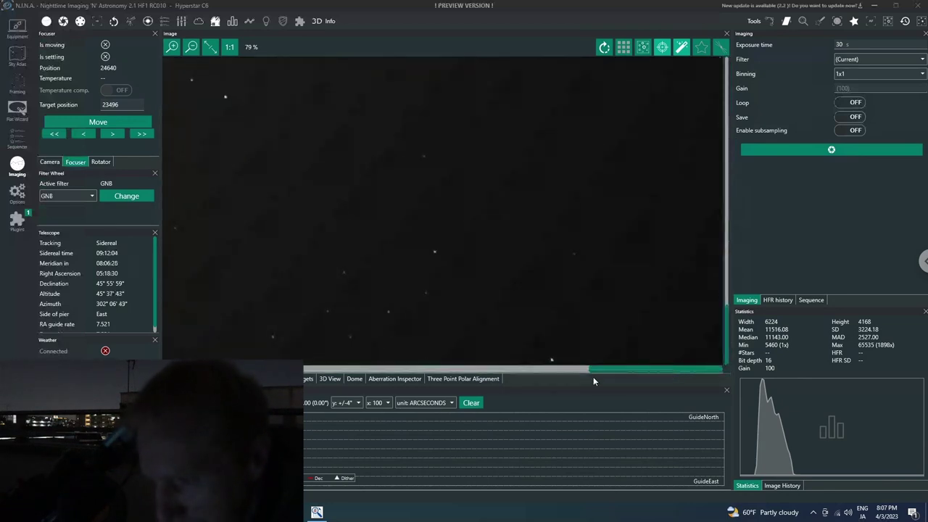
{"action": "left_click_drag", "start_coordinate": [611, 371], "coordinate": [587, 372]}
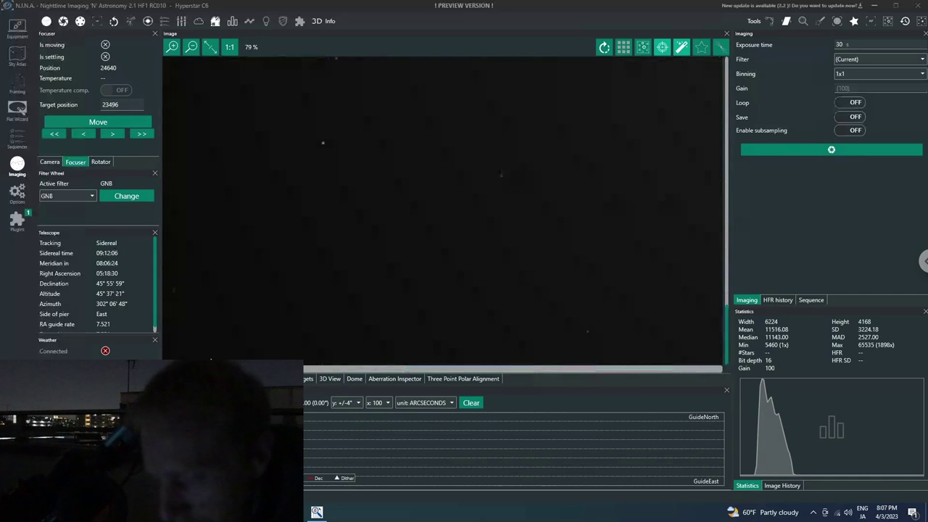
{"action": "left_click_drag", "start_coordinate": [726, 328], "coordinate": [722, 62]}
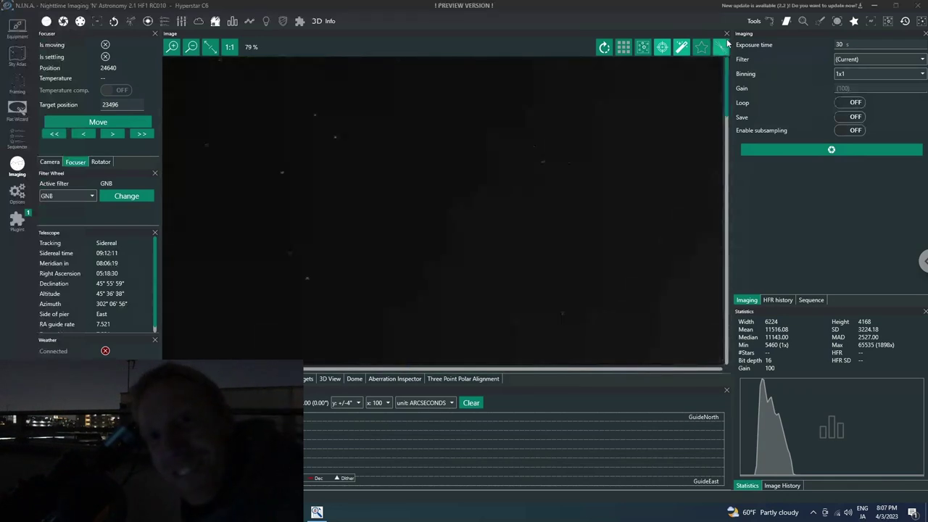